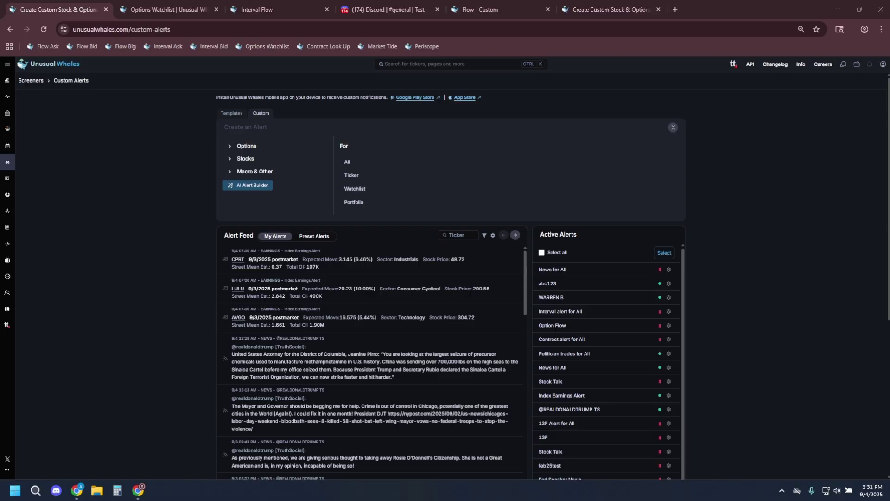
Step: Create a Politician trades alert for All, filtered to one politician's name
click(101, 183)
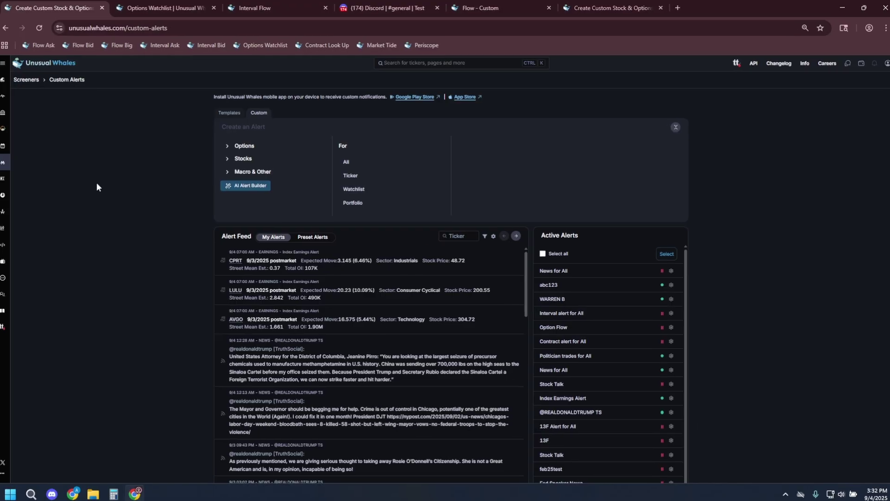
click(231, 172)
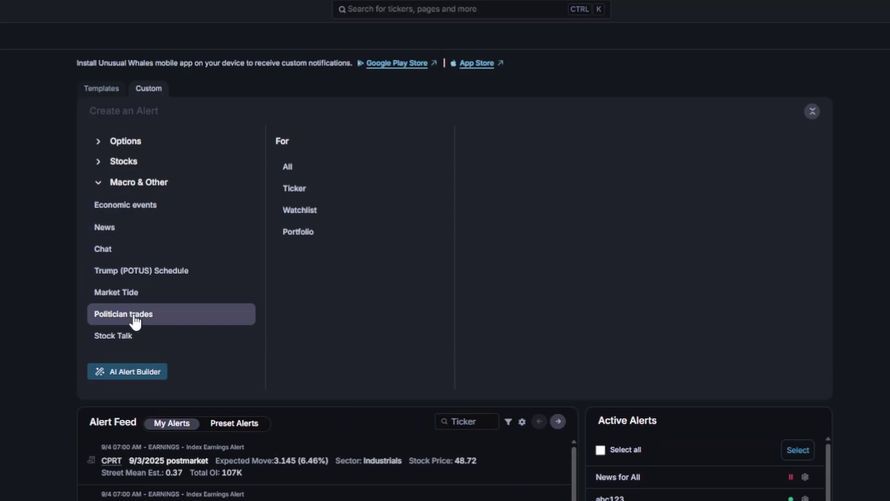
click(312, 174)
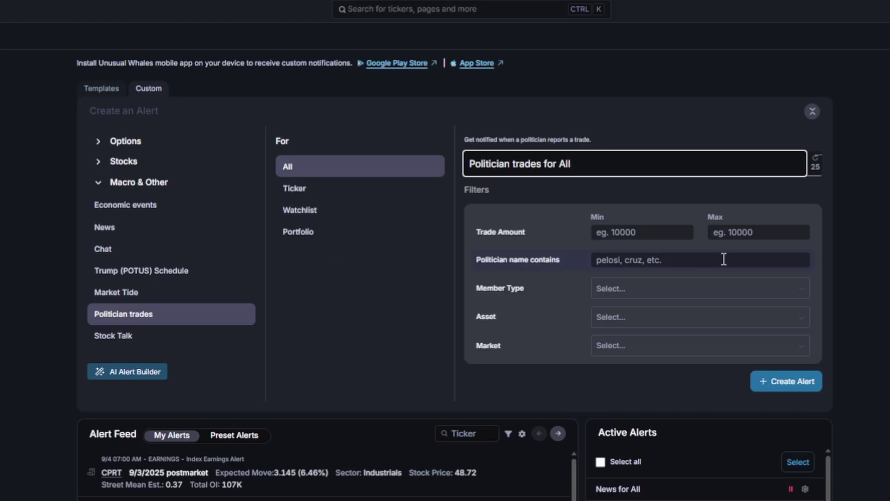
click(681, 260)
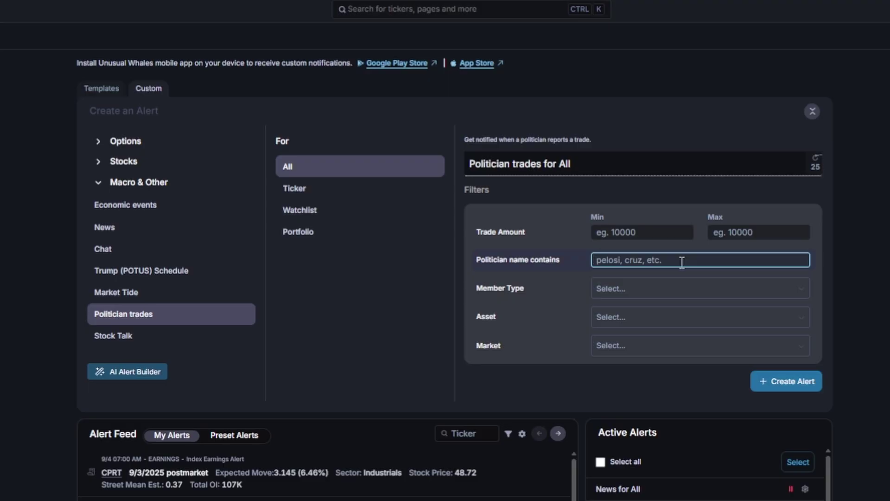
text(Pelosi)
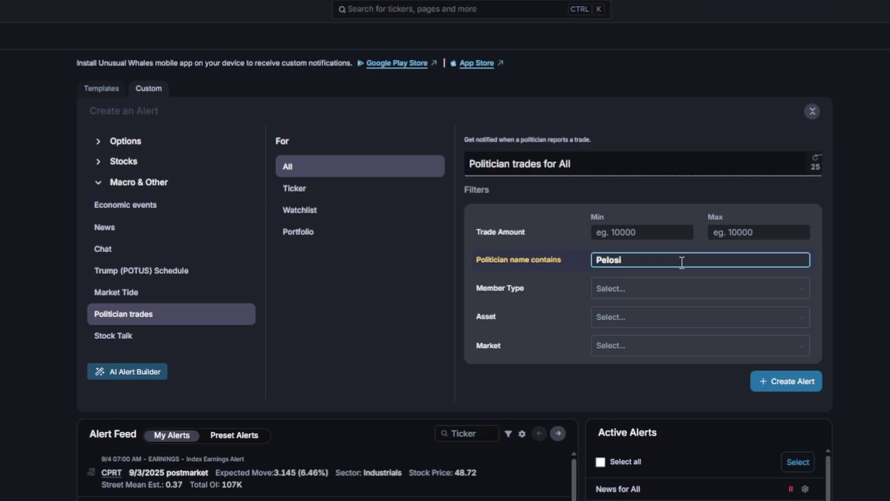
click(790, 384)
scroll(661, 420, down, 3)
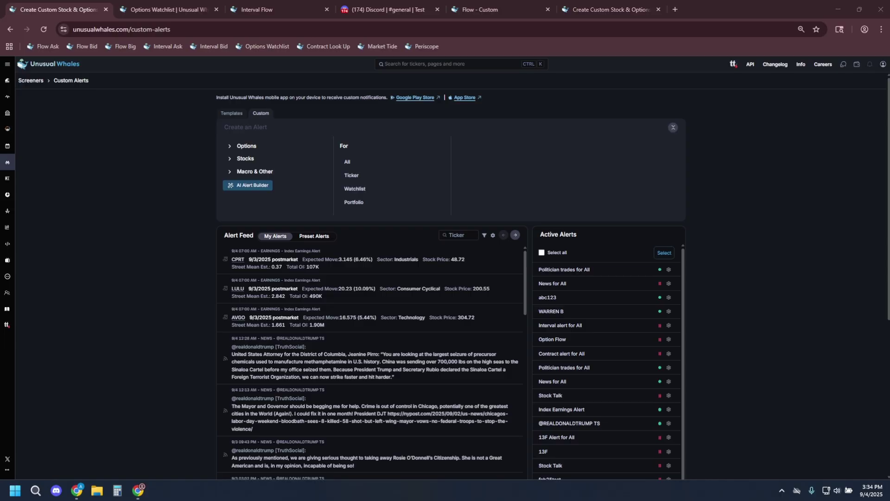
Step: Start a Contract alert for Option Chains using the Bookmarks watchlist
click(167, 9)
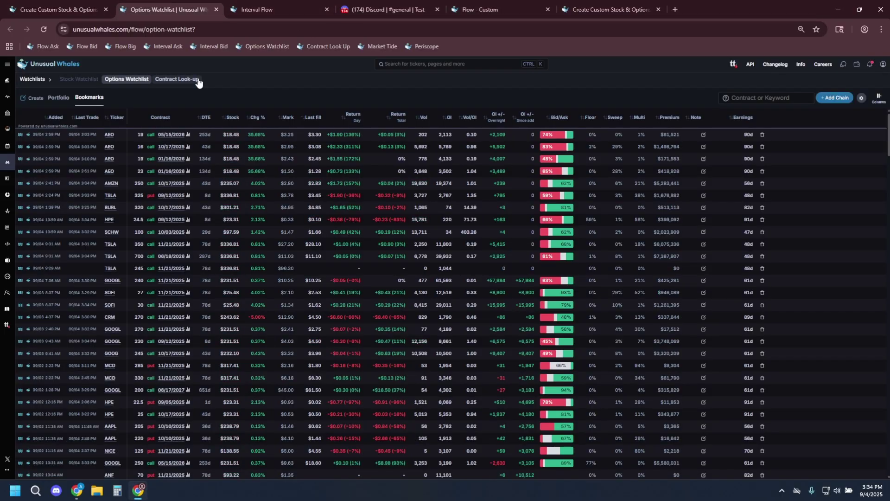
click(60, 10)
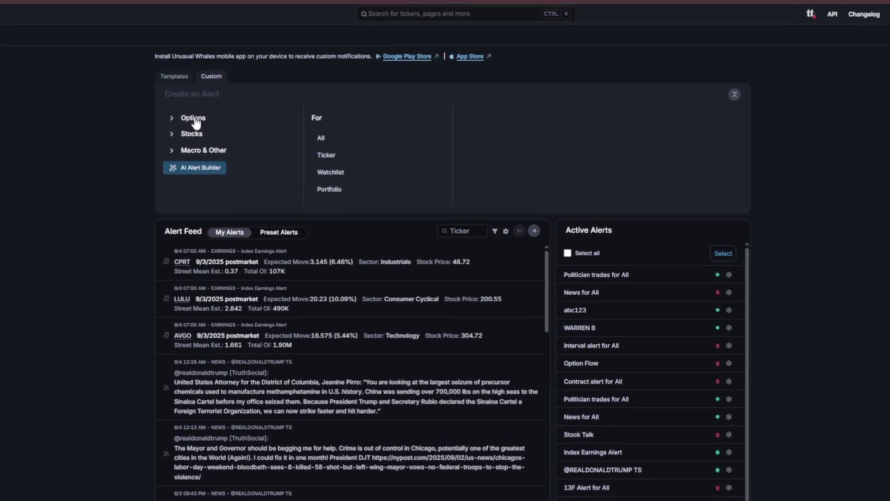
click(248, 144)
click(232, 169)
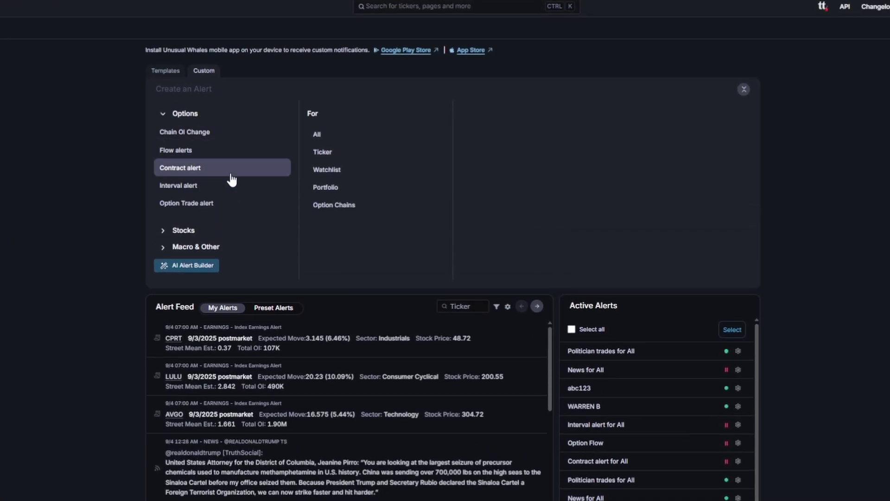
click(315, 206)
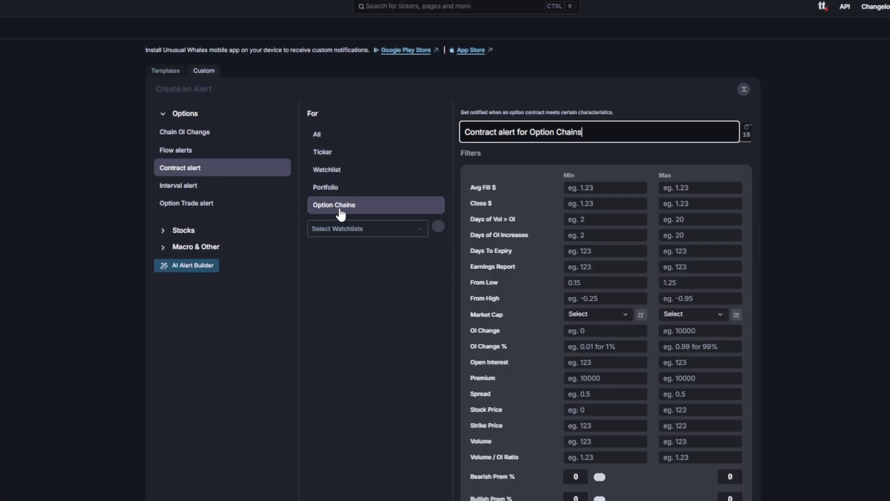
click(317, 229)
click(374, 273)
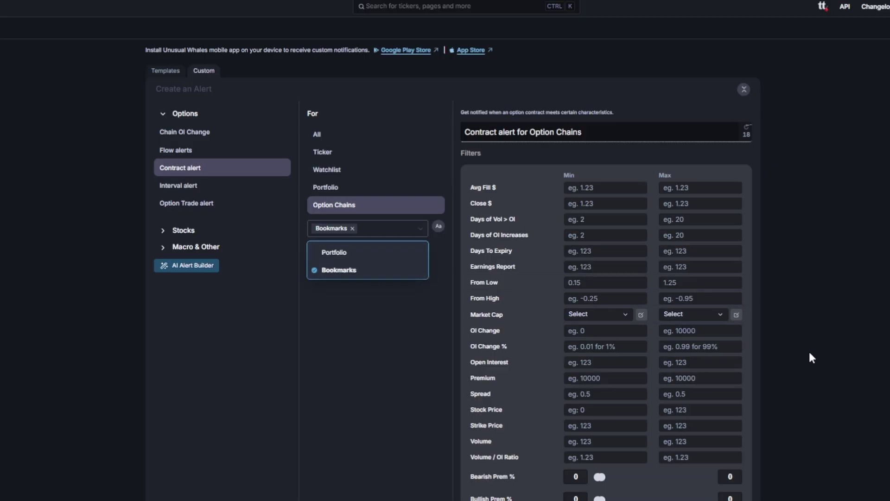
click(840, 364)
Step: Set the minimum Volume filter to 1000 and create the contract alert
click(600, 446)
text(1000)
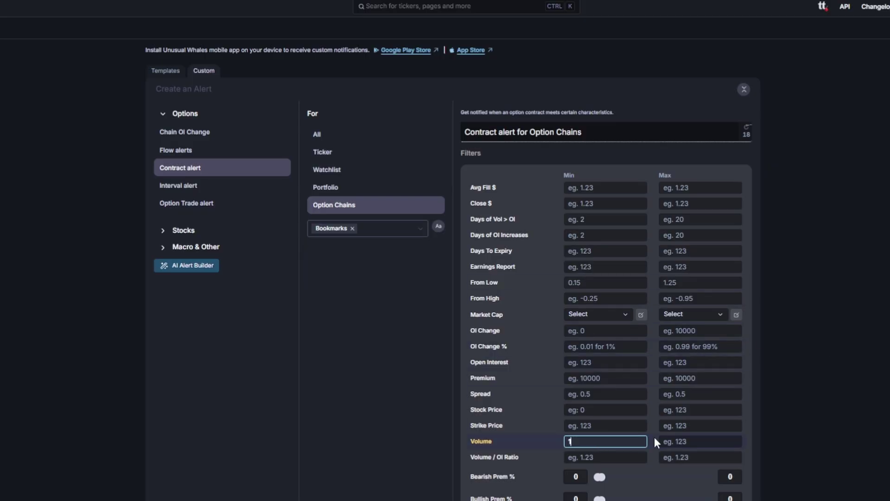
click(821, 397)
scroll(817, 391, down, 3)
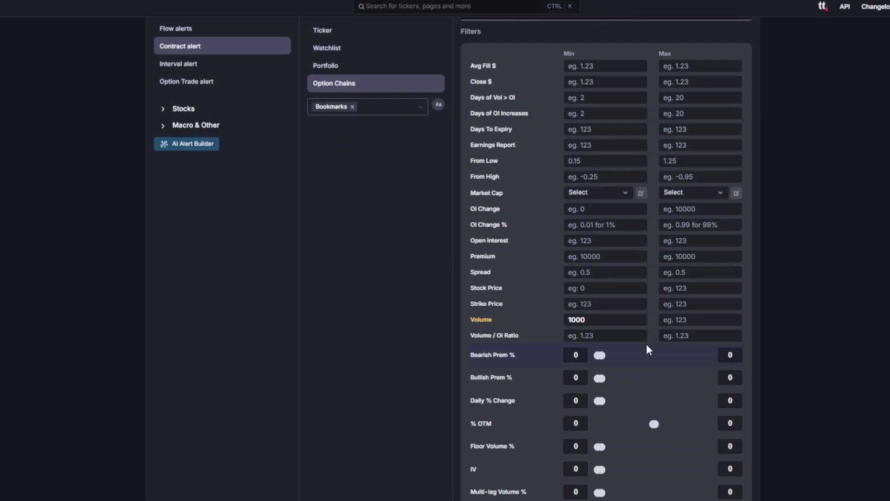
scroll(651, 327, down, 6)
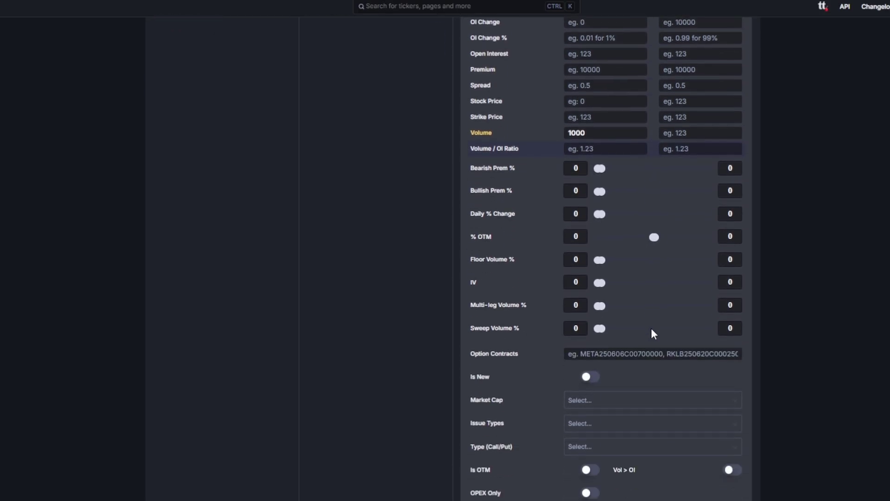
scroll(721, 326, down, 3)
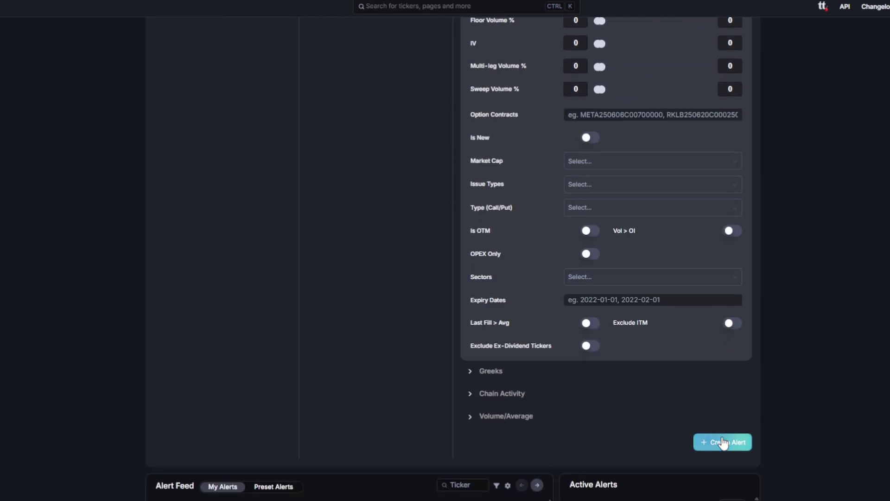
click(722, 445)
scroll(788, 436, down, 3)
Step: Start an Option Trade alert for All tickers and review its empty filter form
scroll(585, 379, down, 4)
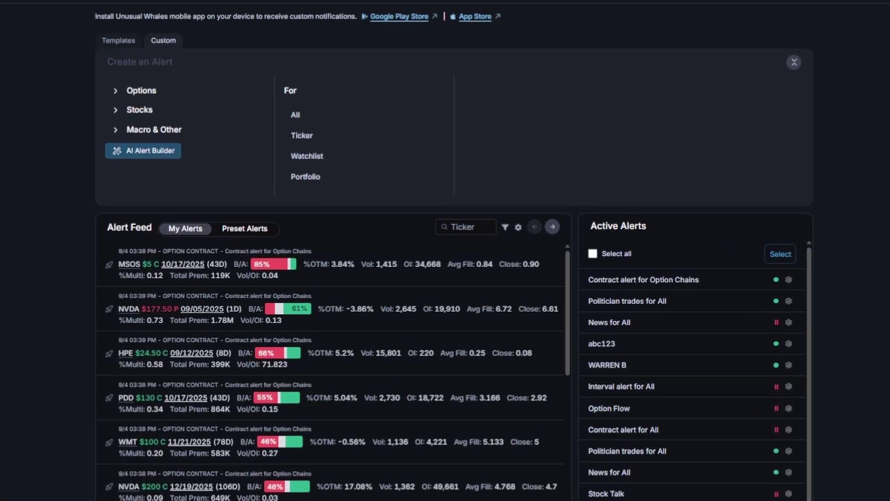
click(160, 93)
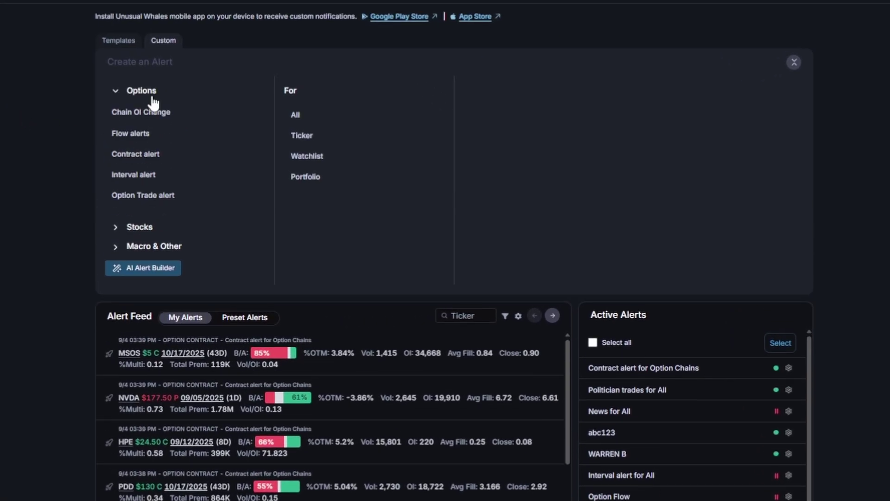
click(159, 227)
click(171, 195)
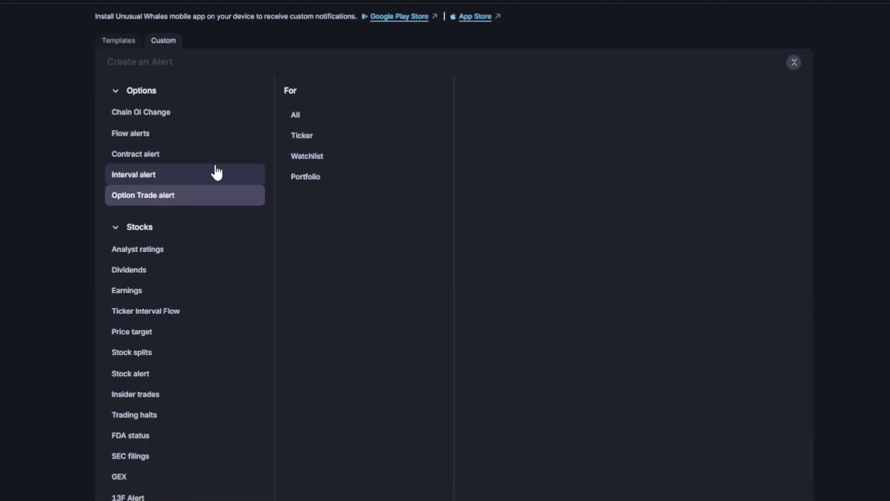
click(310, 120)
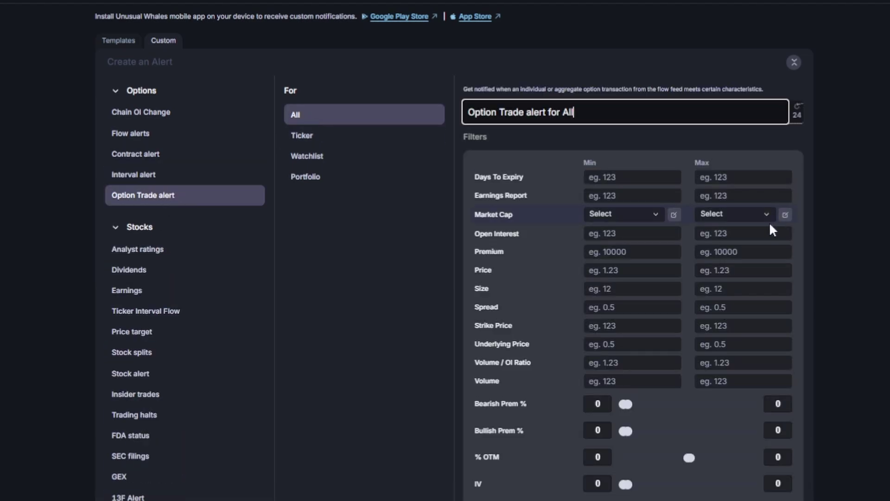
scroll(769, 222, down, 5)
scroll(769, 227, down, 7)
scroll(769, 228, up, 12)
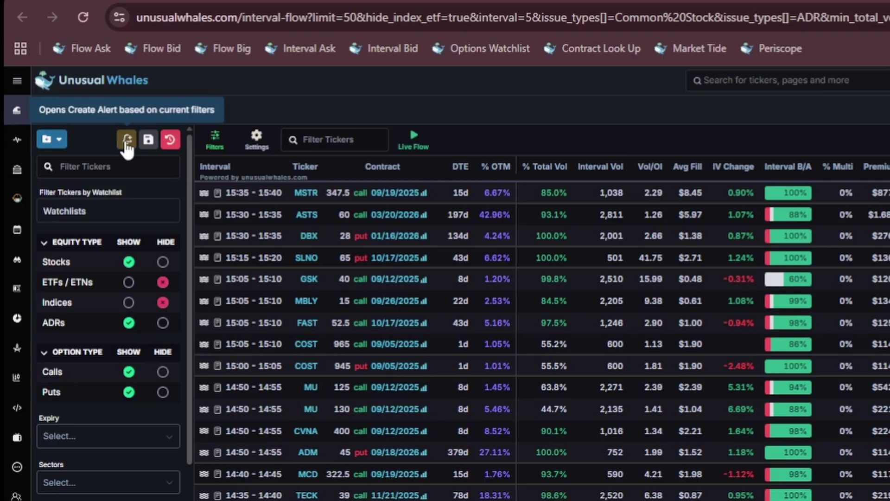
Step: Create an Interval Flow alert prefilled from the screener's stocks/ADRs, calls and puts filters
click(126, 140)
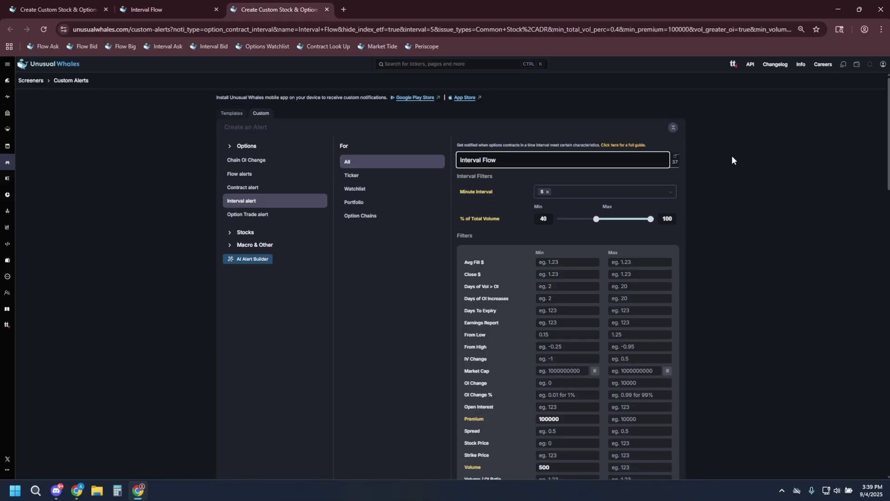
scroll(732, 156, down, 20)
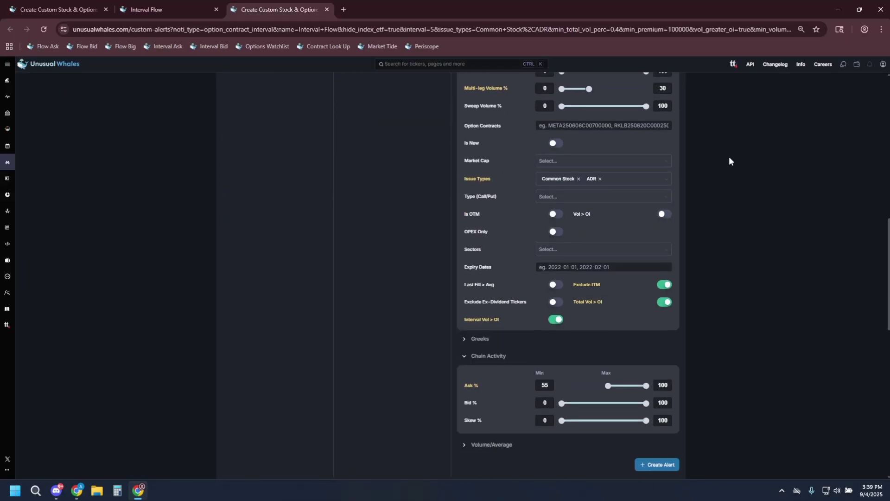
click(657, 465)
scroll(759, 341, down, 7)
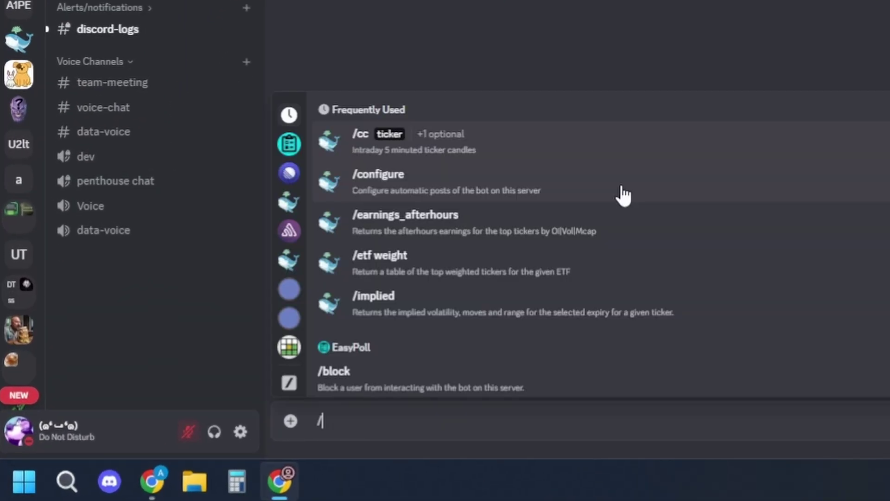
Step: Run /configure and choose Politician trades for All, Contract alert for Option Chains and Interval Flow
key(Return)
key(Return)
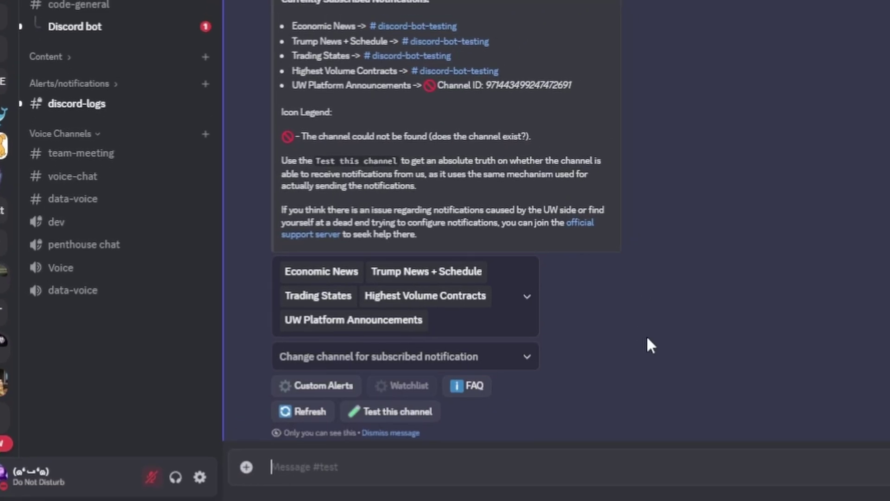
click(326, 395)
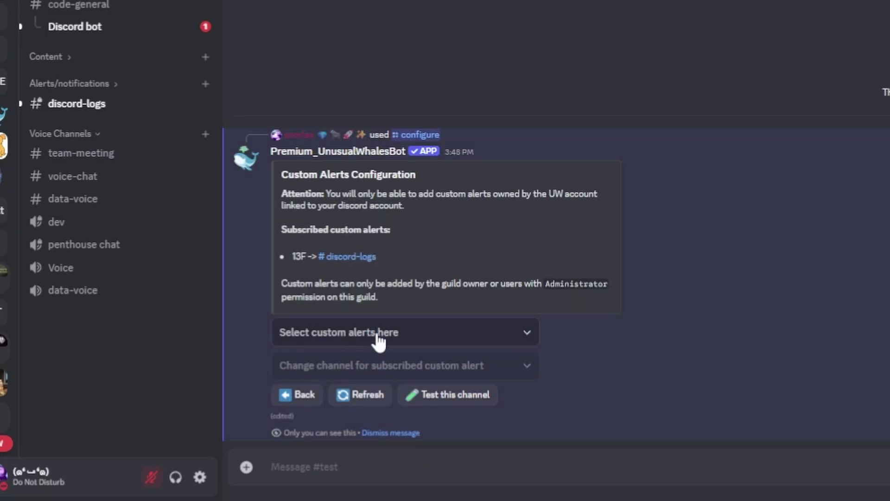
click(378, 340)
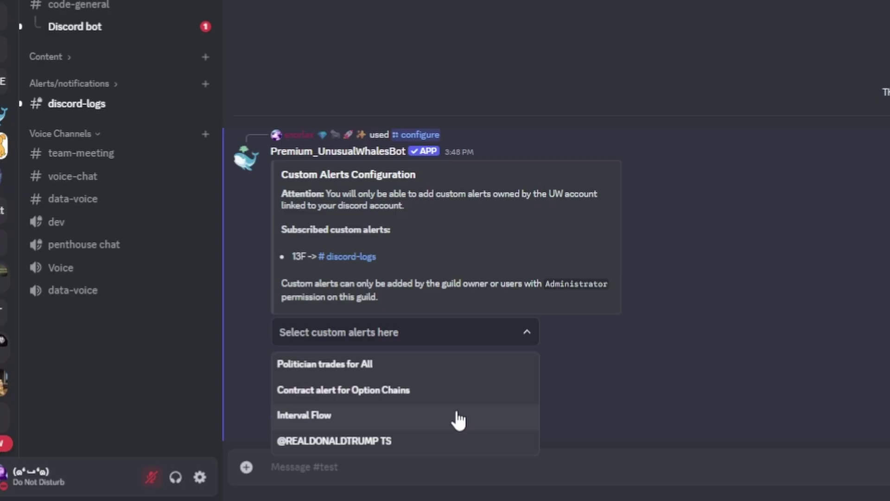
click(457, 371)
click(438, 392)
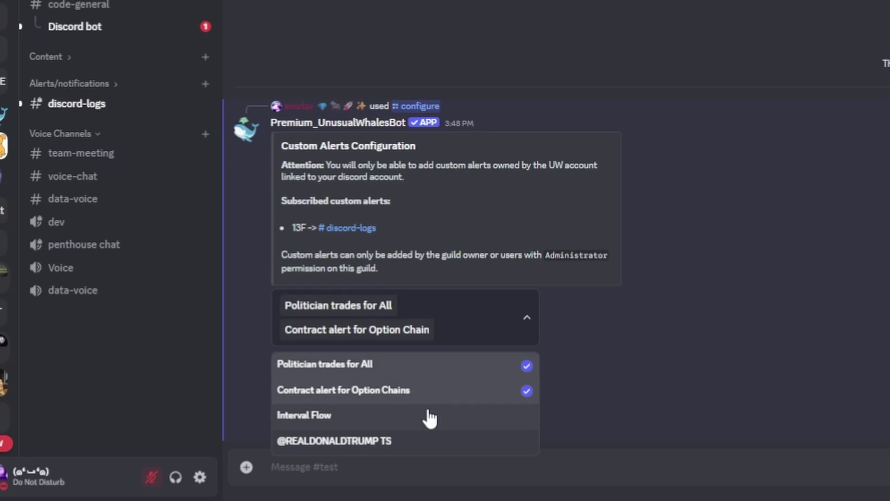
click(429, 416)
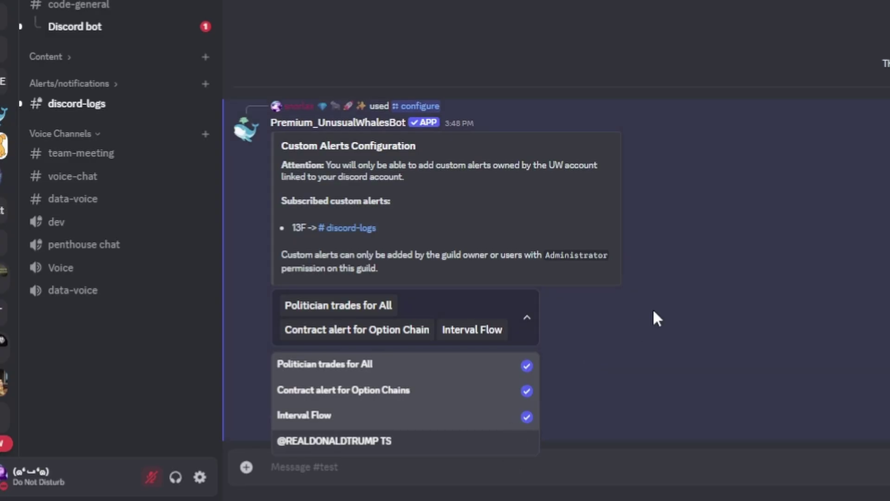
Step: Confirm the three subscriptions and route Politician trades for All to #test
click(681, 315)
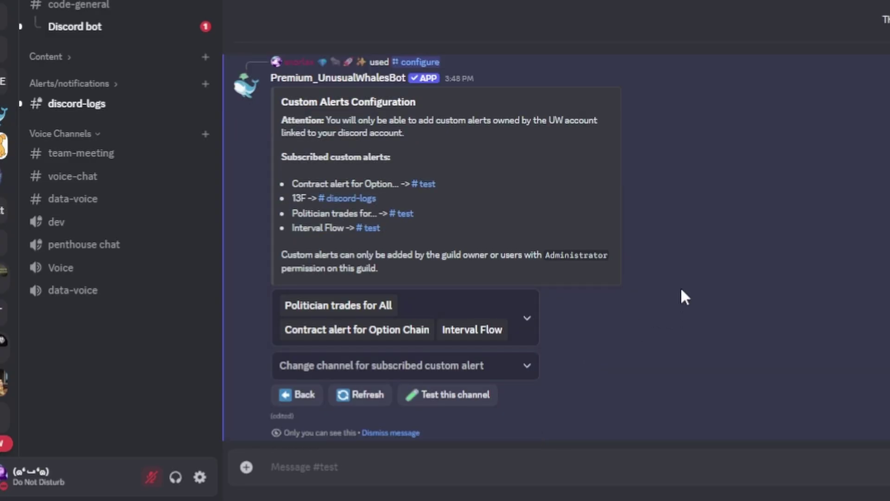
click(381, 376)
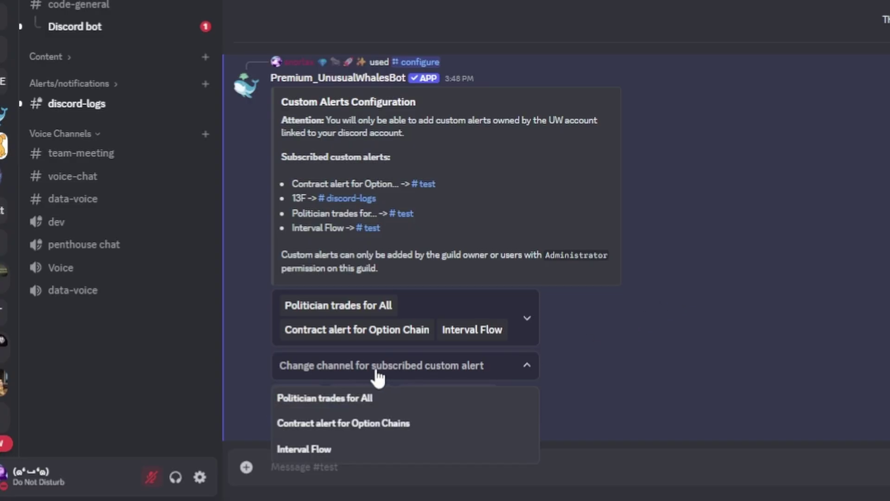
click(366, 398)
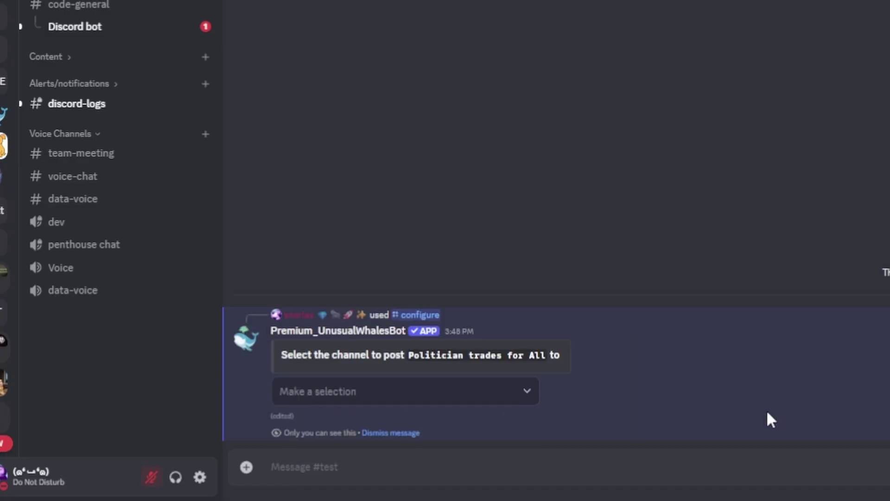
click(430, 392)
click(354, 242)
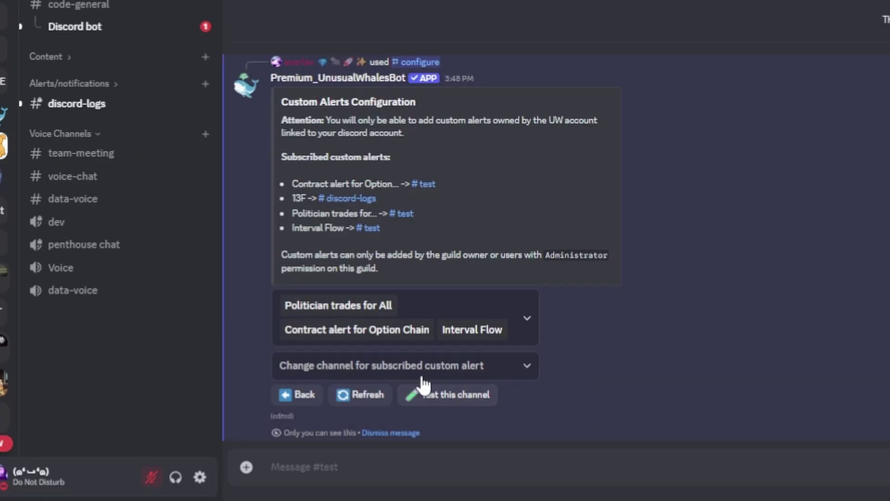
Step: Route the Contract alert for Option Chains to #test
click(408, 369)
click(415, 423)
click(432, 392)
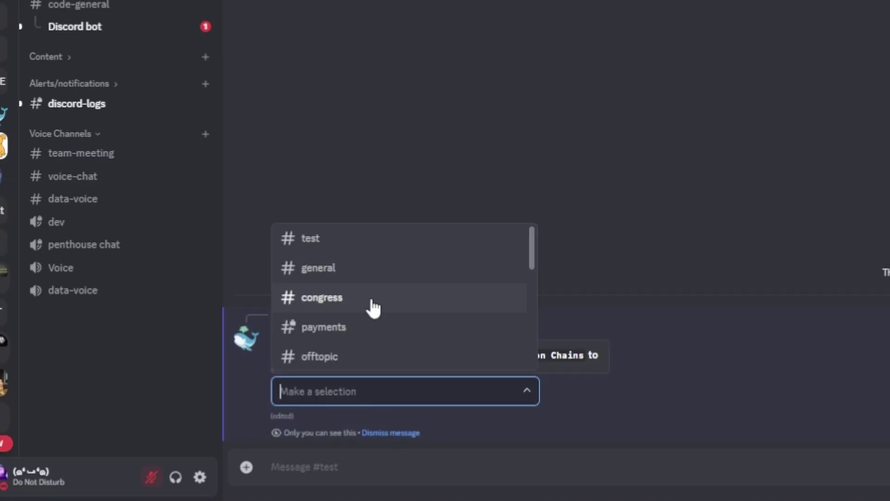
click(367, 237)
Step: Route the Interval Flow alert to #test
click(371, 366)
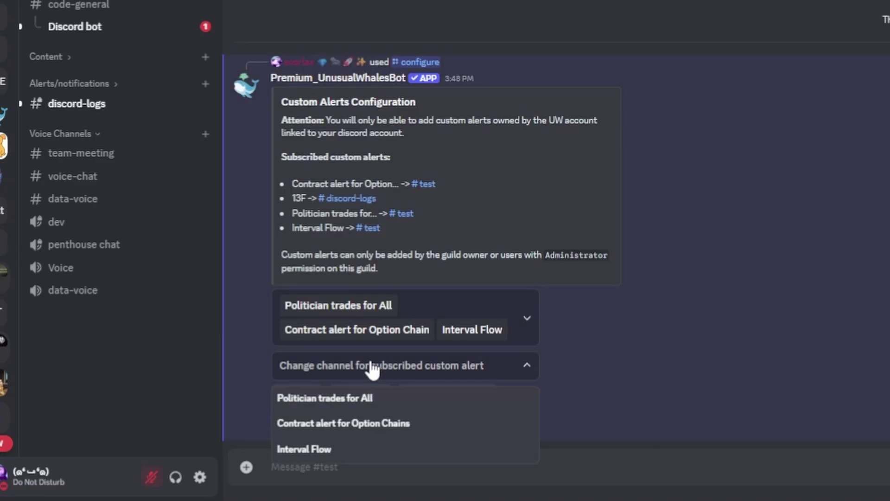
click(349, 450)
click(335, 394)
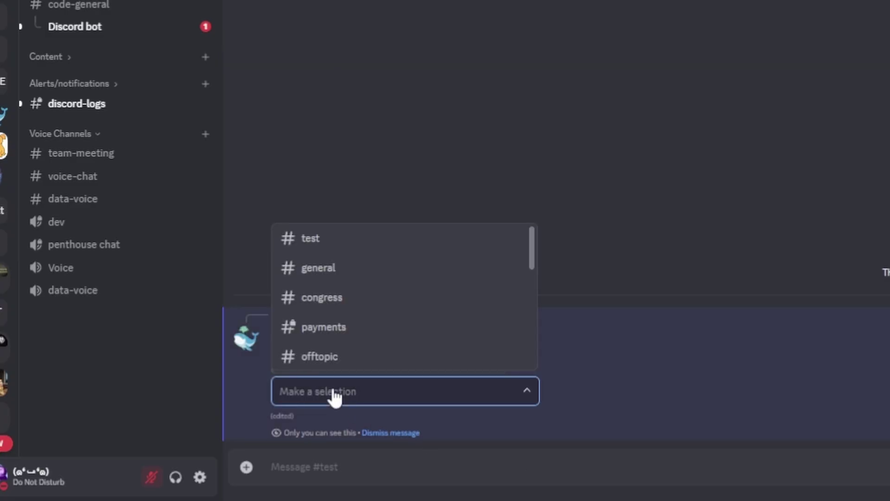
click(378, 239)
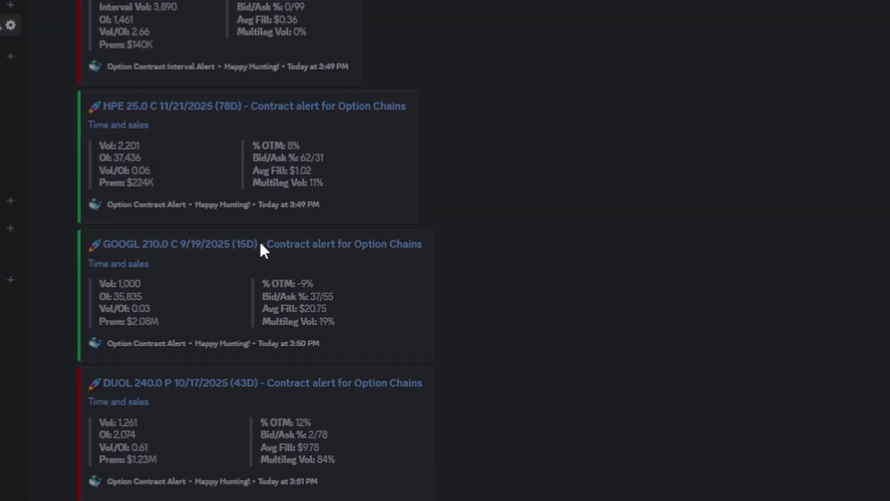
Step: Follow the GOOGL 210 C 9/19/2025 alert link to its Unusual Whales contract page
click(259, 245)
click(755, 364)
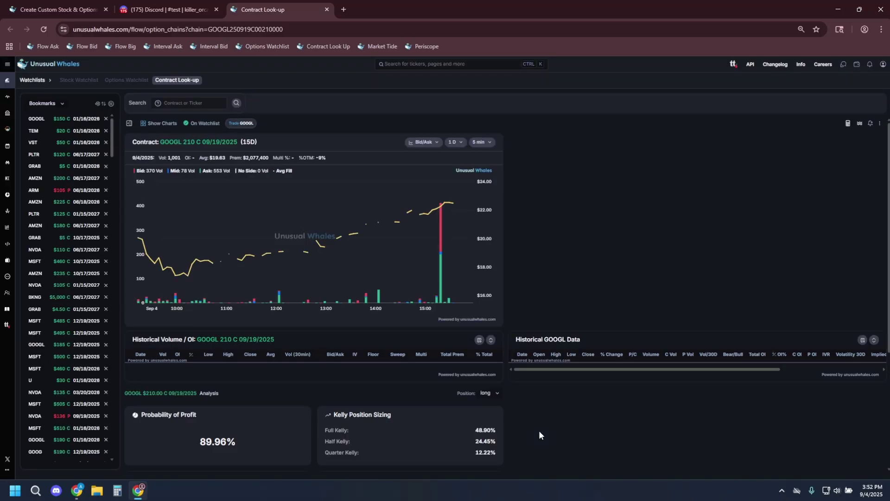